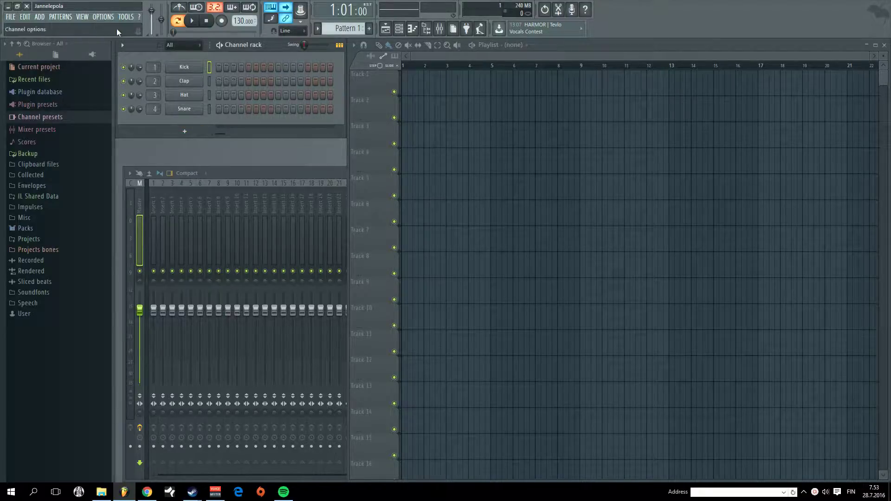
Bring up the add-channel plugin list from the + button under the Channel rack.
{"action": "left_click", "coordinate": [184, 132]}
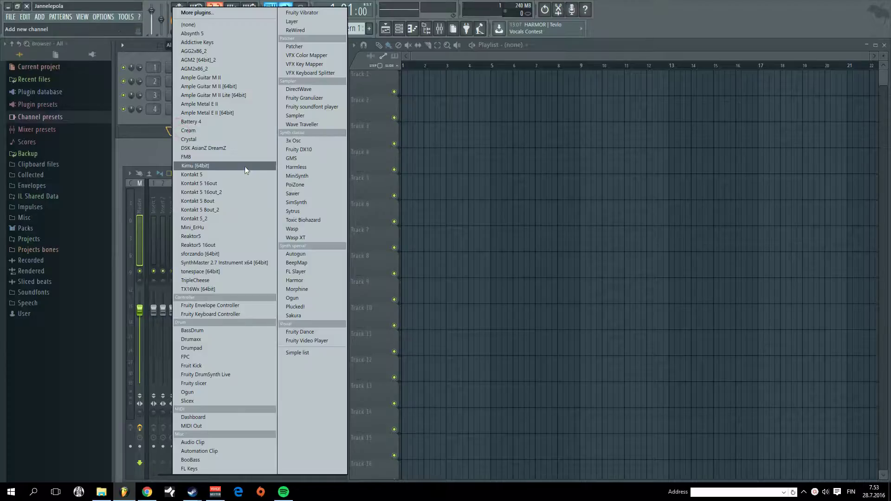
Add a Kontakt 5 channel, load The Gentleman into its rack and collapse its panel.
{"action": "left_click", "coordinate": [228, 173]}
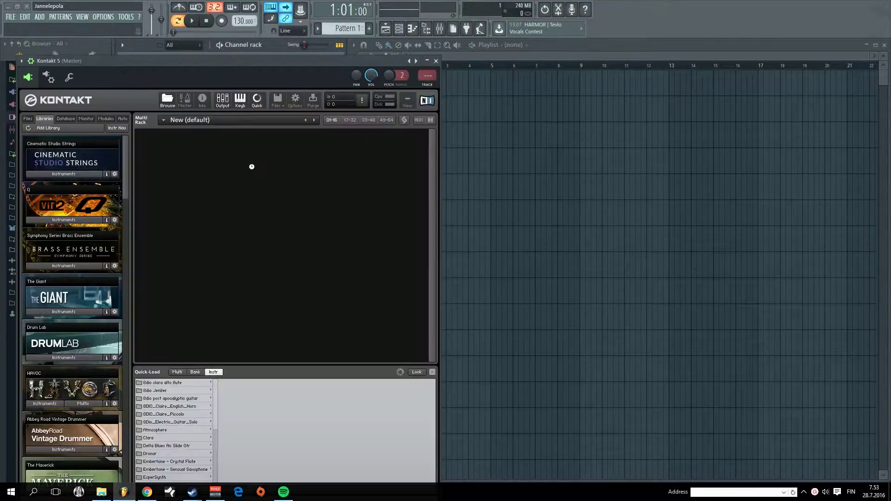
{"action": "left_click_drag", "start_coordinate": [291, 59], "coordinate": [549, 34]}
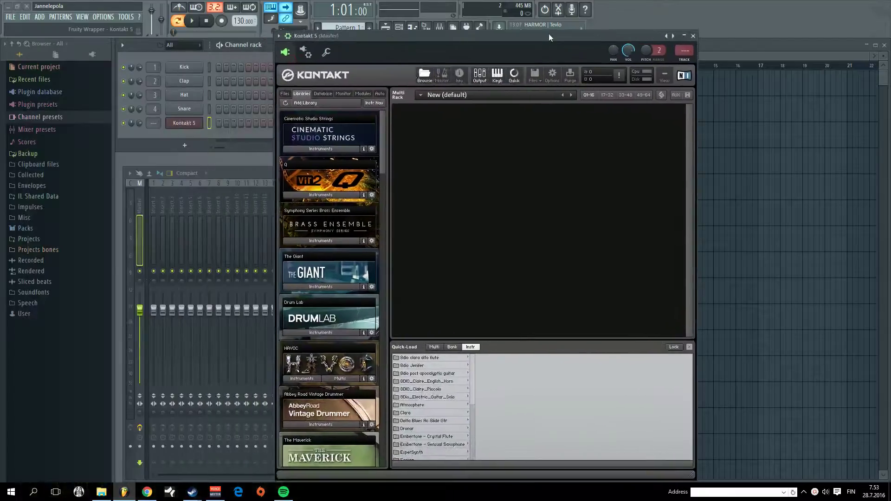
{"action": "scroll", "coordinate": [346, 268], "scroll_direction": "down", "scroll_amount": 3}
{"action": "scroll", "coordinate": [348, 267], "scroll_direction": "down", "scroll_amount": 3}
{"action": "scroll", "coordinate": [344, 366], "scroll_direction": "down", "scroll_amount": 1}
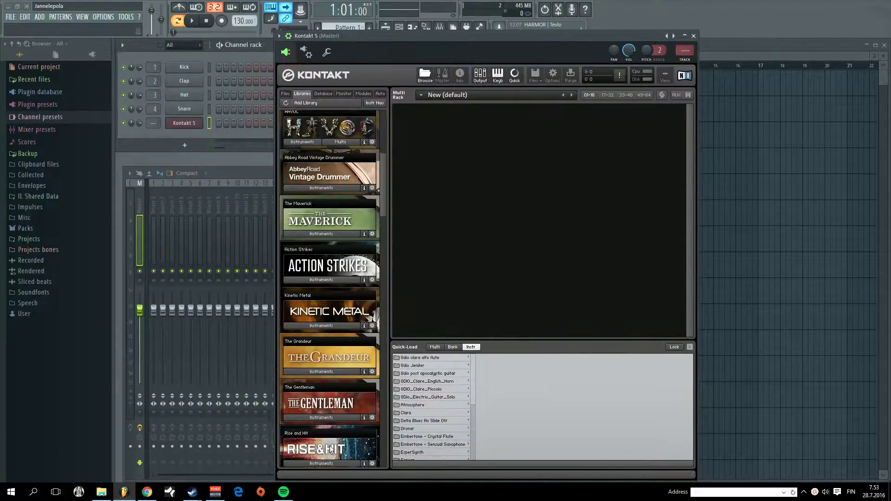
{"action": "left_click", "coordinate": [324, 414]}
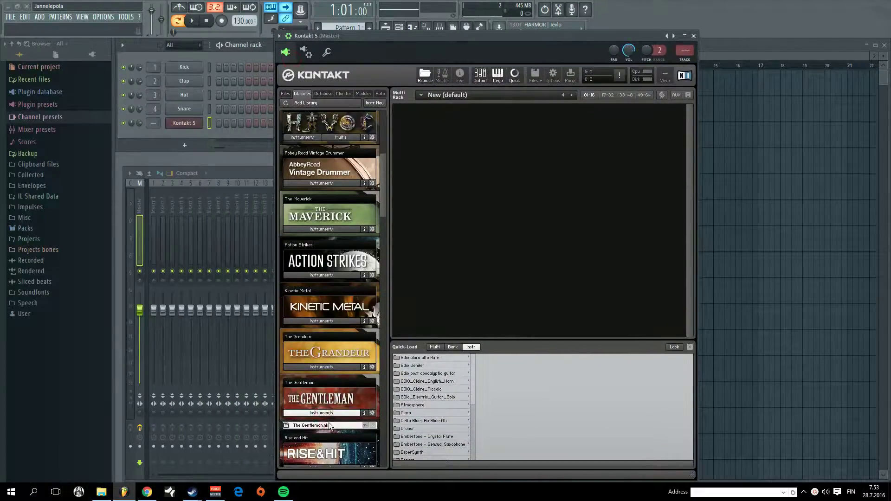
{"action": "left_click_drag", "start_coordinate": [442, 116], "coordinate": [442, 117]}
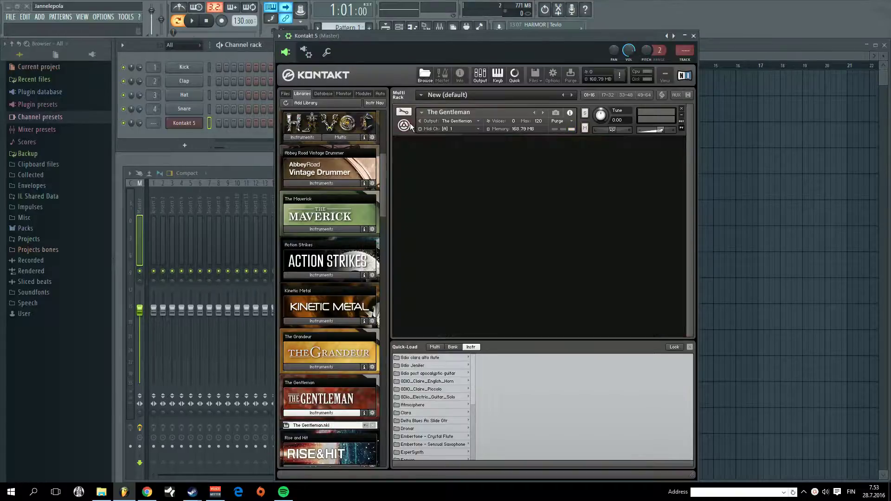
{"action": "left_click", "coordinate": [403, 126]}
{"action": "scroll", "coordinate": [359, 263], "scroll_direction": "down", "scroll_amount": 2}
{"action": "scroll", "coordinate": [359, 263], "scroll_direction": "down", "scroll_amount": 1}
{"action": "scroll", "coordinate": [360, 252], "scroll_direction": "down", "scroll_amount": 3}
{"action": "scroll", "coordinate": [360, 237], "scroll_direction": "down", "scroll_amount": 2}
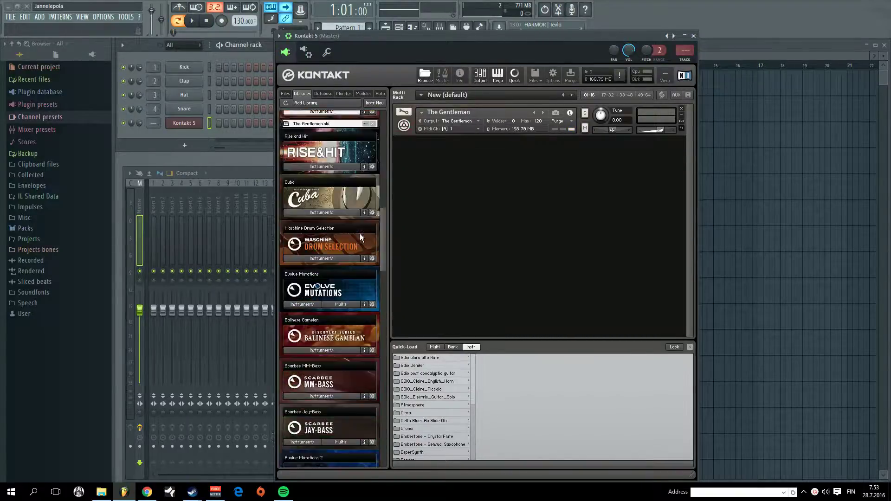
{"action": "scroll", "coordinate": [360, 234], "scroll_direction": "down", "scroll_amount": 2}
{"action": "scroll", "coordinate": [359, 251], "scroll_direction": "down", "scroll_amount": 2}
{"action": "scroll", "coordinate": [358, 272], "scroll_direction": "down", "scroll_amount": 4}
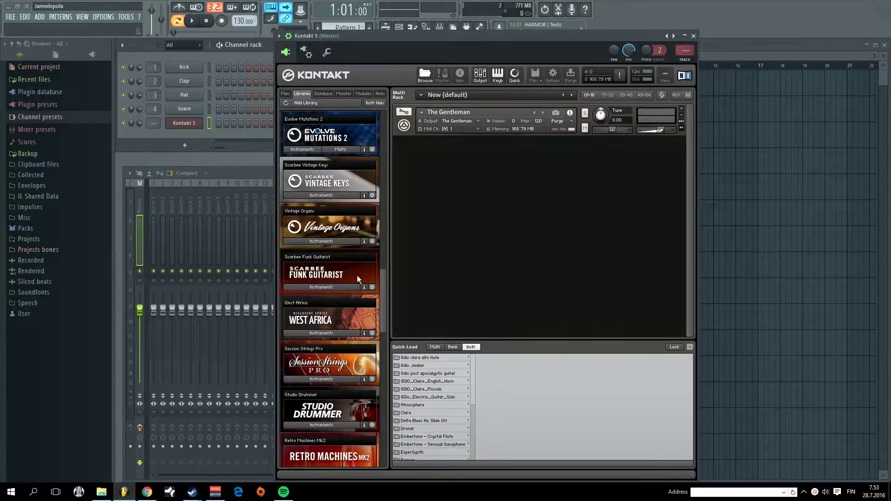
{"action": "scroll", "coordinate": [352, 272], "scroll_direction": "down", "scroll_amount": 2}
{"action": "scroll", "coordinate": [348, 270], "scroll_direction": "down", "scroll_amount": 8}
{"action": "scroll", "coordinate": [347, 276], "scroll_direction": "down", "scroll_amount": 3}
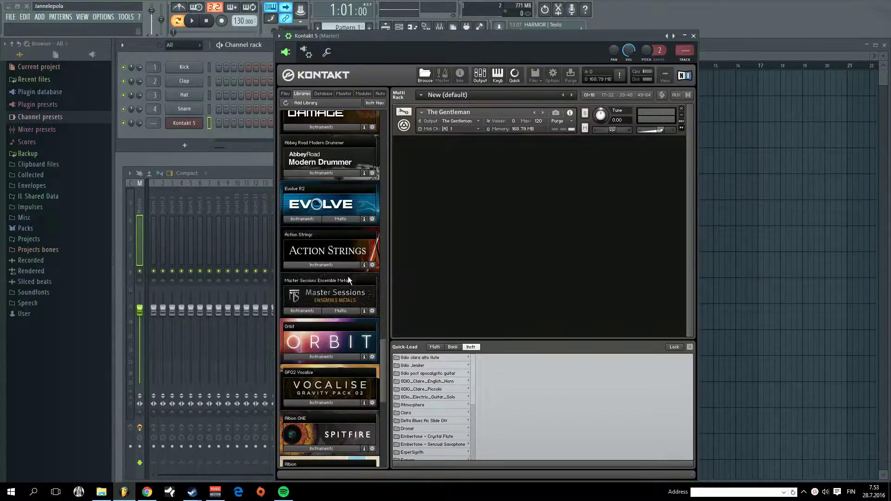
{"action": "scroll", "coordinate": [339, 263], "scroll_direction": "down", "scroll_amount": 2}
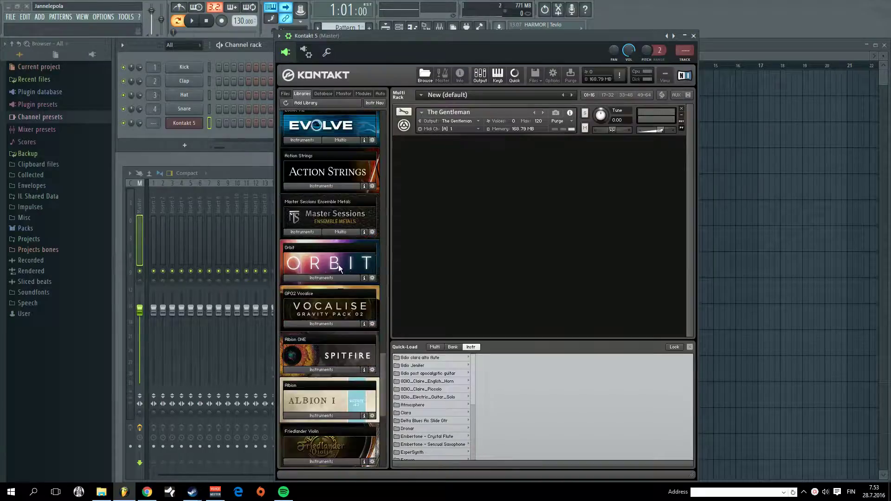
{"action": "scroll", "coordinate": [339, 265], "scroll_direction": "down", "scroll_amount": 2}
{"action": "scroll", "coordinate": [339, 273], "scroll_direction": "down", "scroll_amount": 1}
{"action": "scroll", "coordinate": [340, 279], "scroll_direction": "down", "scroll_amount": 1}
{"action": "scroll", "coordinate": [347, 320], "scroll_direction": "down", "scroll_amount": 2}
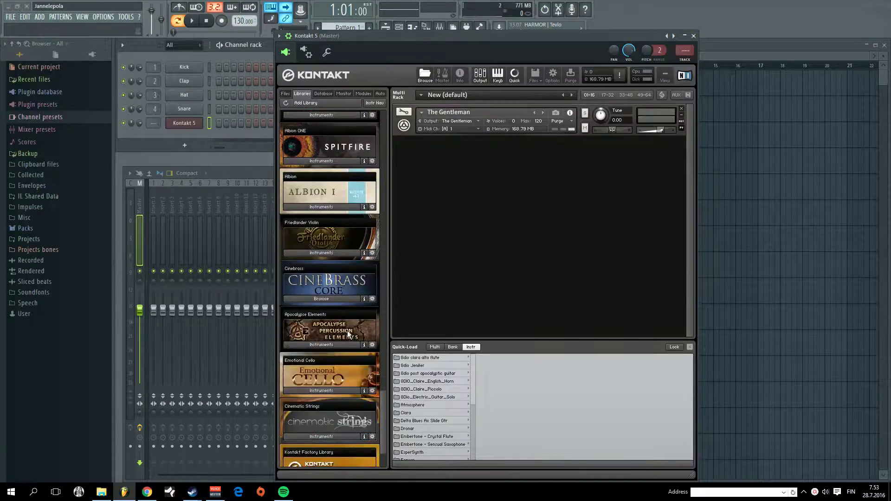
{"action": "scroll", "coordinate": [346, 329], "scroll_direction": "down", "scroll_amount": 1}
Browse the Emotional Cello library down to its 01 Stereo patches folder.
{"action": "left_click", "coordinate": [338, 359]}
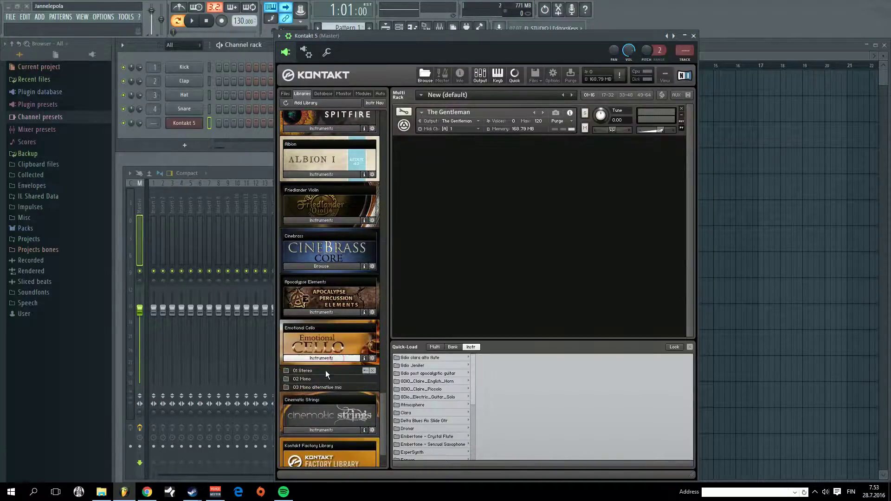
{"action": "left_click", "coordinate": [320, 373]}
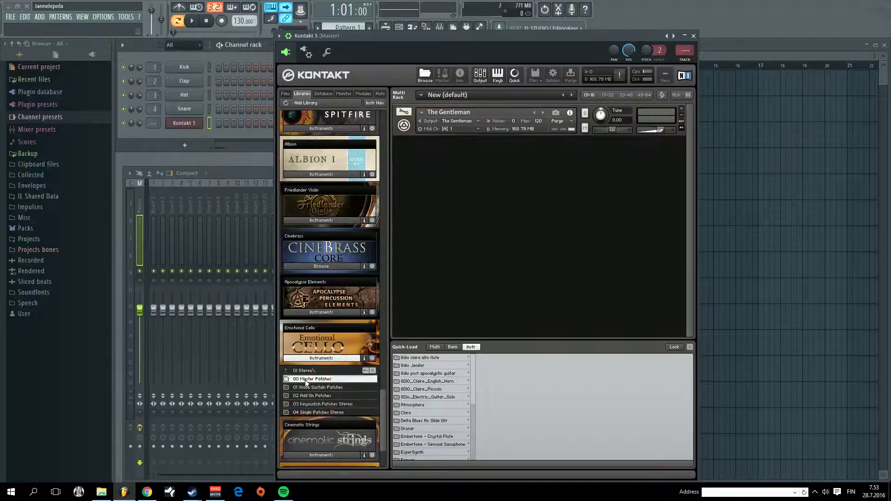
Load 01 Emotional Cello into the Kontakt rack and bring up the add-channel plugin list again.
{"action": "left_click_drag", "start_coordinate": [305, 380], "coordinate": [422, 253]}
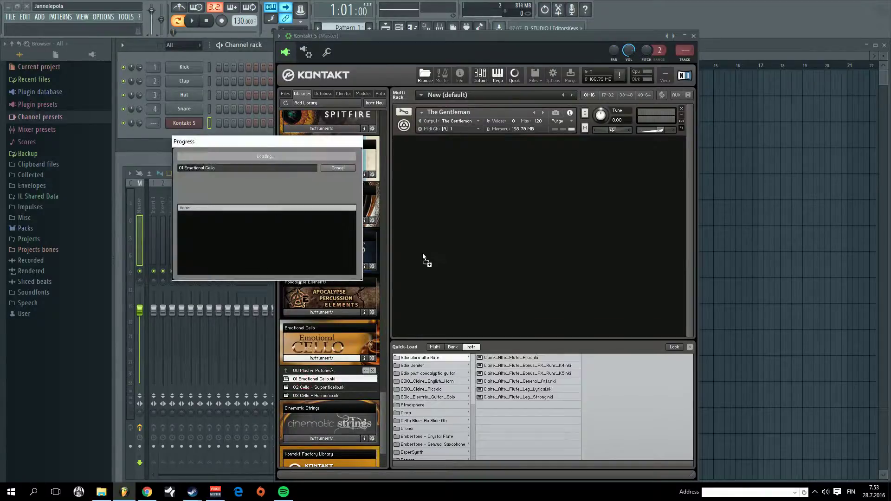
{"action": "left_click_drag", "start_coordinate": [285, 143], "coordinate": [338, 207]}
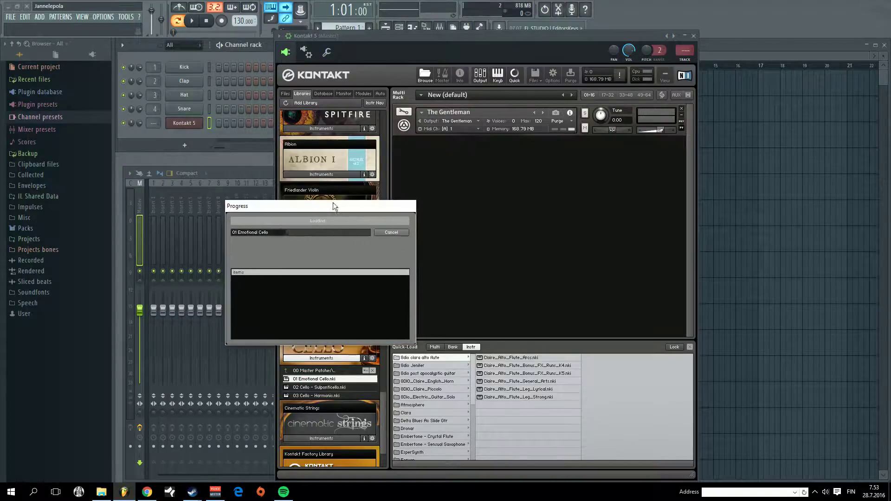
{"action": "left_click", "coordinate": [181, 147]}
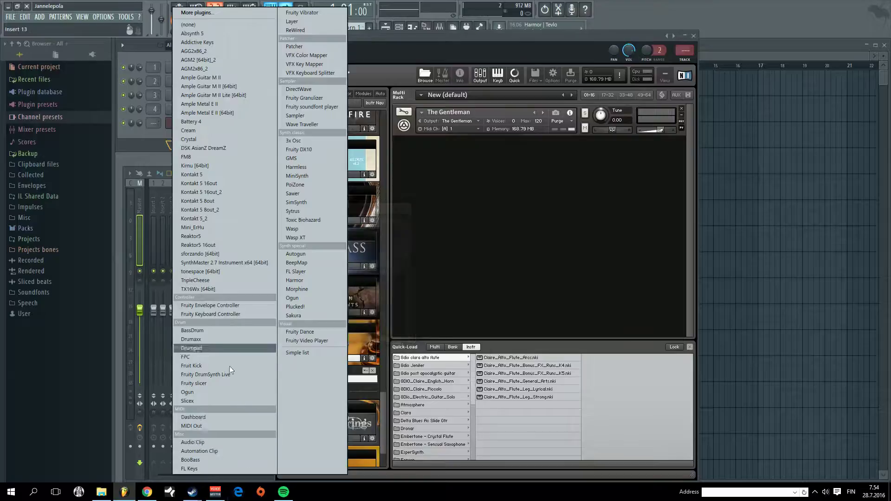
Add a MIDI Out channel sending on channel 2, port 1, and move its window lower.
{"action": "left_click", "coordinate": [215, 425]}
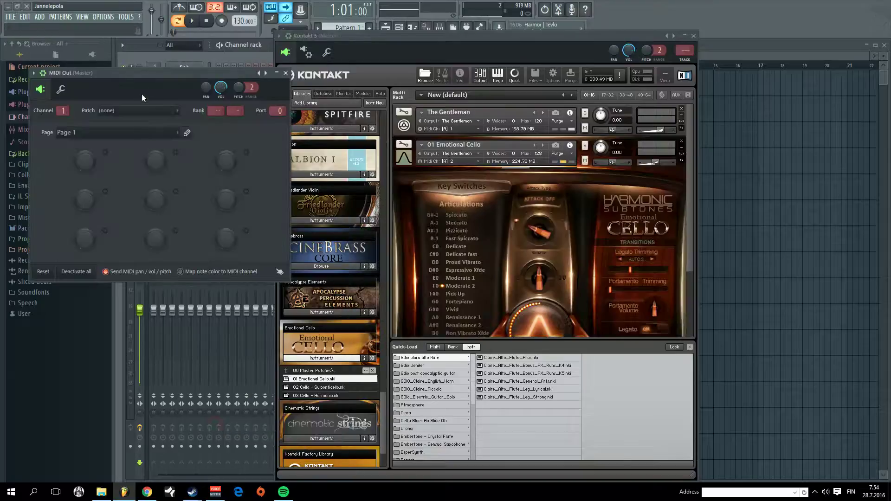
{"action": "left_click_drag", "start_coordinate": [150, 74], "coordinate": [143, 214]}
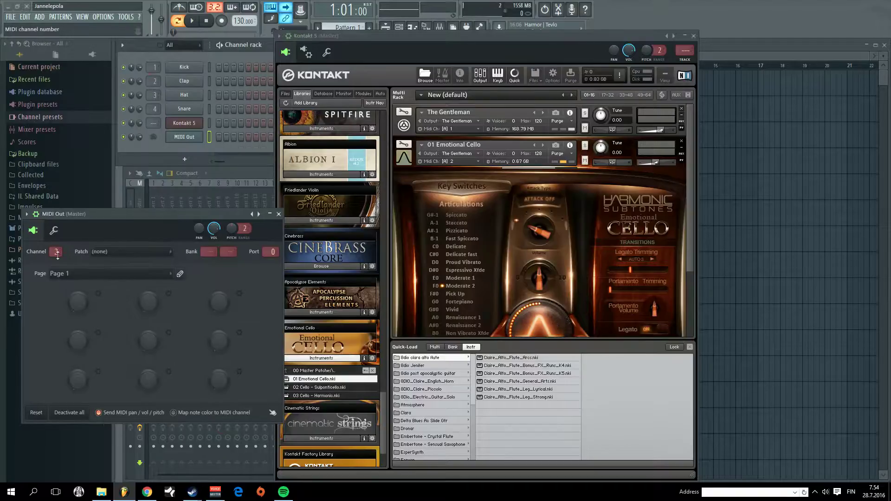
{"action": "scroll", "coordinate": [56, 253], "scroll_direction": "up", "scroll_amount": 1}
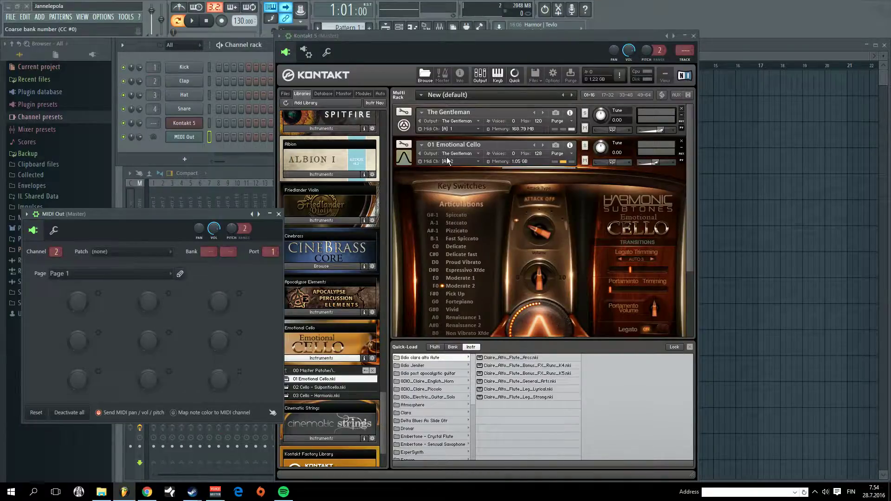
Set Kontakt's wrapper input port to 1, then switch to the MIDI Out channel, closing Kontakt.
{"action": "left_click", "coordinate": [306, 52]}
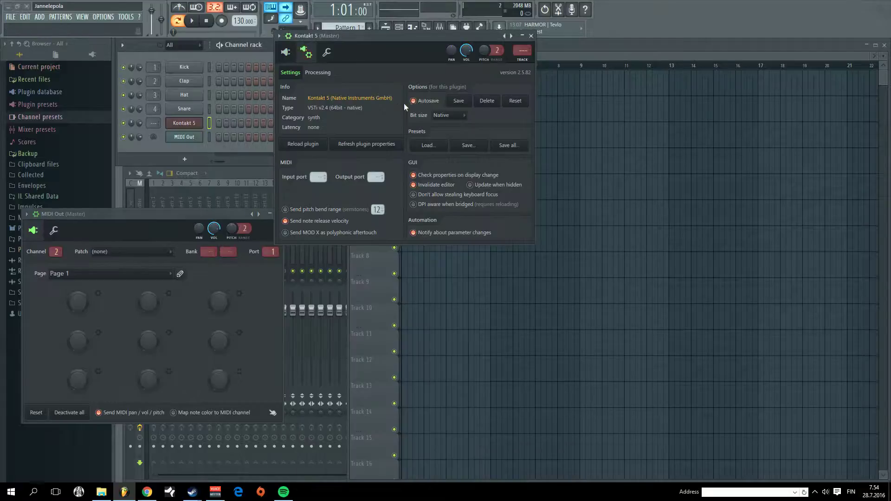
{"action": "scroll", "coordinate": [312, 178], "scroll_direction": "up", "scroll_amount": 2}
{"action": "left_click", "coordinate": [286, 53]}
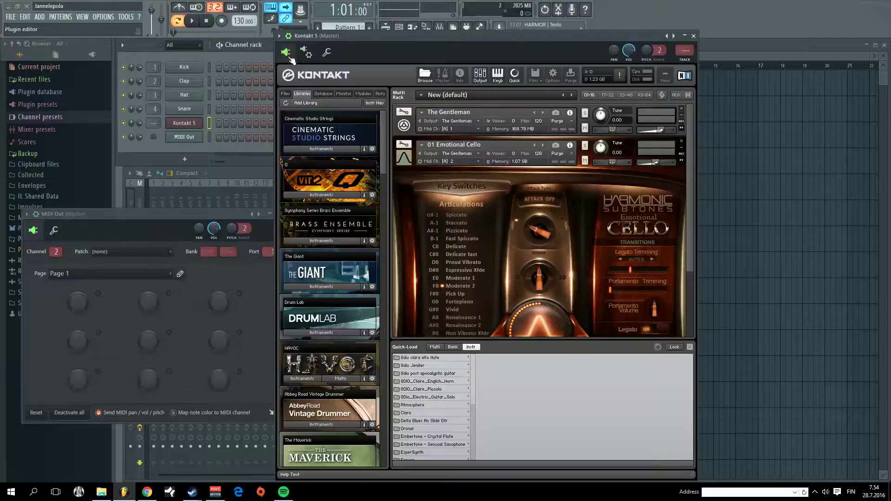
{"action": "left_click", "coordinate": [183, 123]}
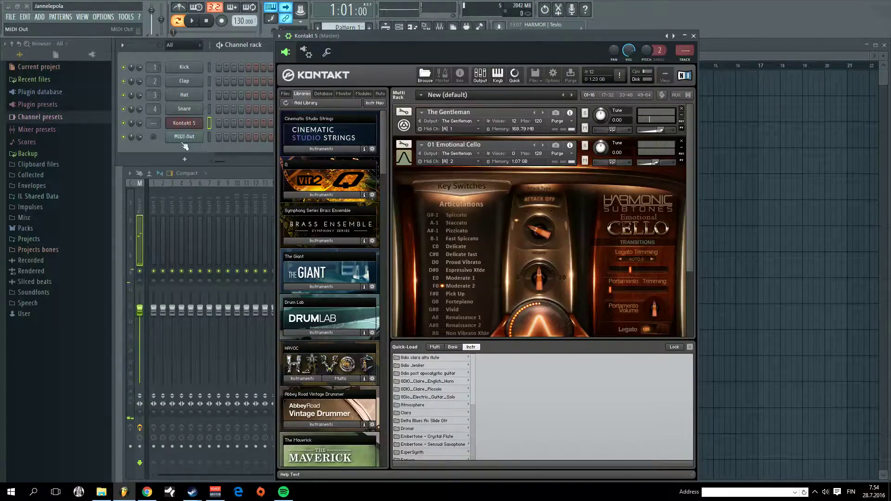
{"action": "left_click", "coordinate": [186, 137]}
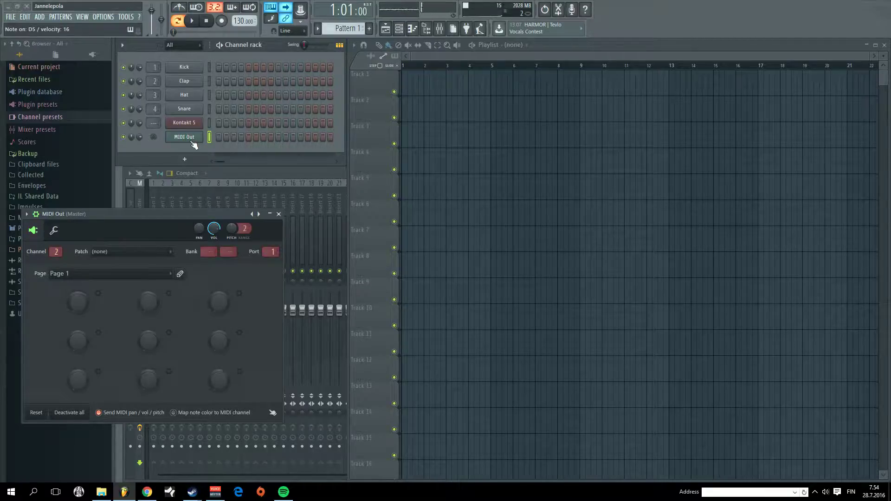
Reopen the Kontakt window and show Emotional Cello's MIDI channel options.
{"action": "left_click", "coordinate": [184, 124]}
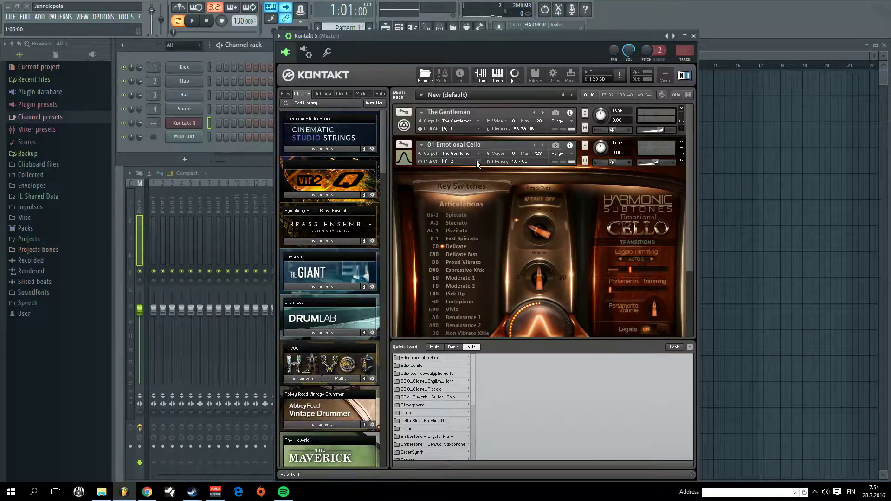
{"action": "left_click", "coordinate": [463, 161]}
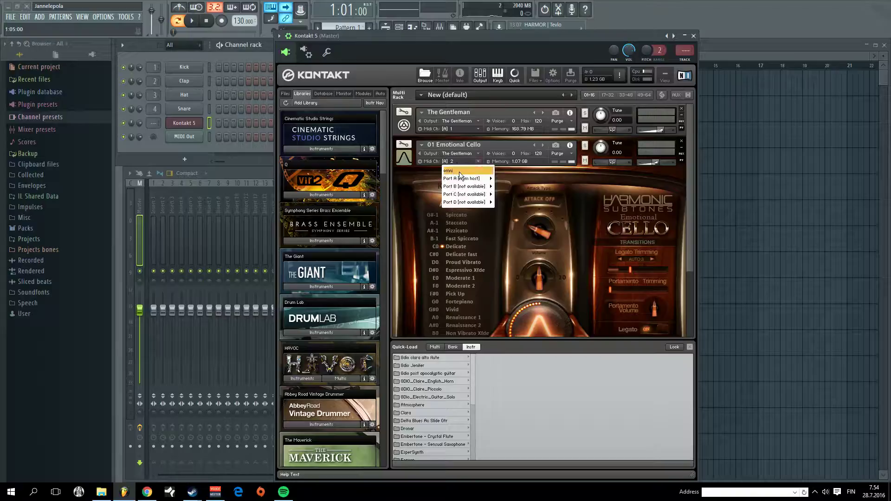
Assign The Gentleman to Kontakt MIDI channel 1 and the Emotional Cello to channel 2.
{"action": "left_click", "coordinate": [460, 173]}
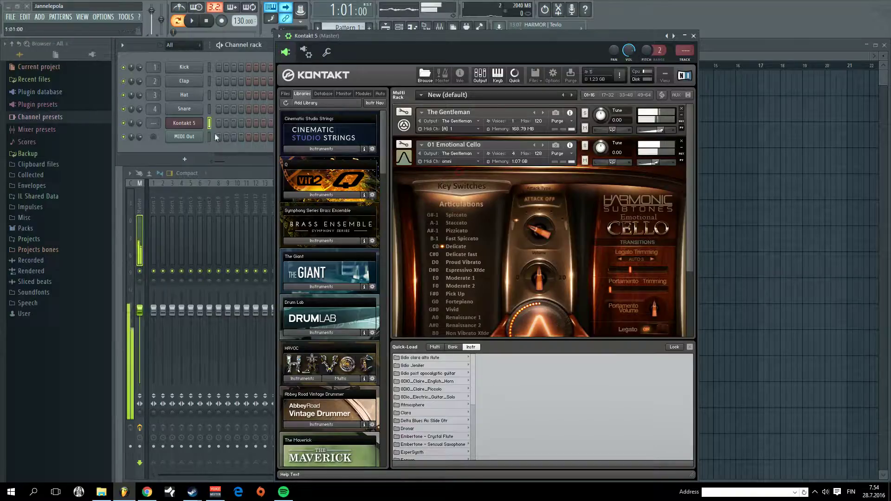
{"action": "left_click", "coordinate": [453, 129]}
{"action": "left_click", "coordinate": [503, 164]}
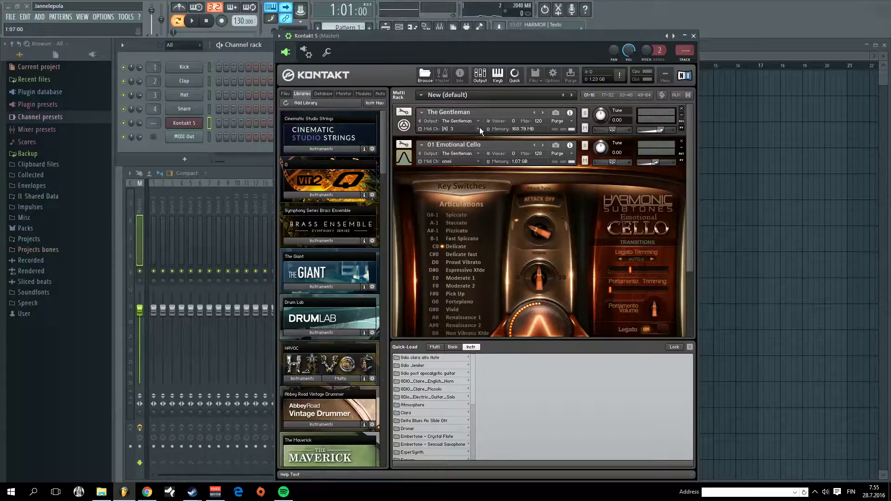
{"action": "left_click", "coordinate": [480, 128]}
{"action": "mouse_move", "coordinate": [460, 146]}
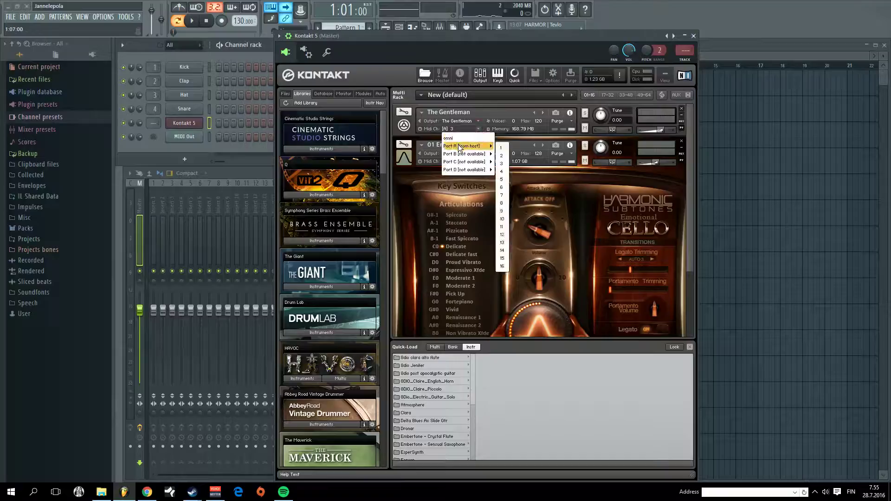
{"action": "left_click", "coordinate": [501, 147]}
{"action": "left_click", "coordinate": [468, 163]}
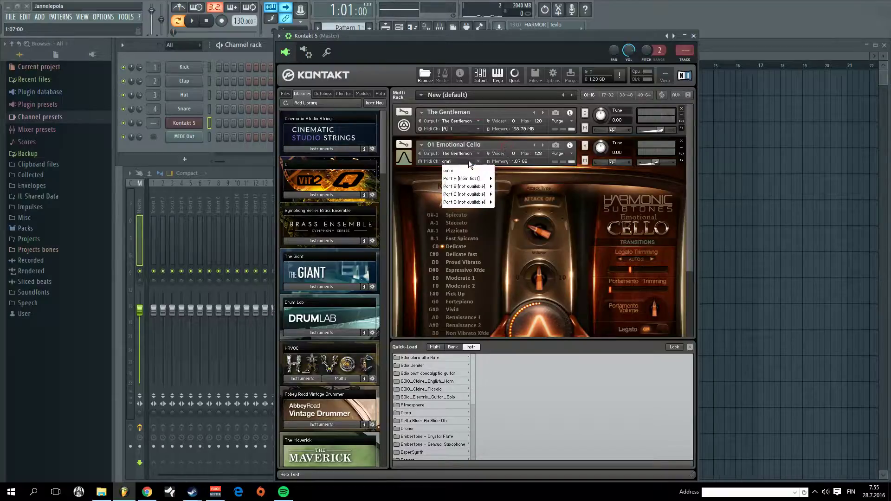
{"action": "left_click", "coordinate": [505, 188]}
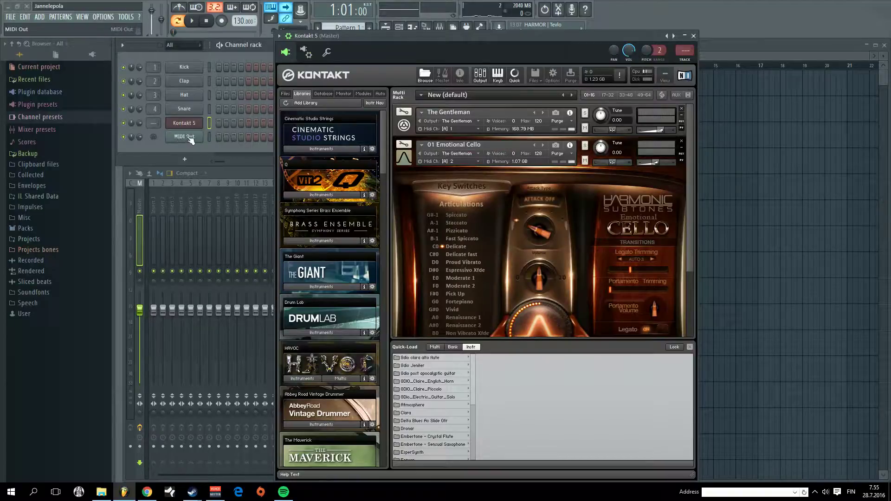
Switch to the MIDI Out channel, push up the cello dynamics and shift Kontakt's window right.
{"action": "left_click", "coordinate": [186, 138]}
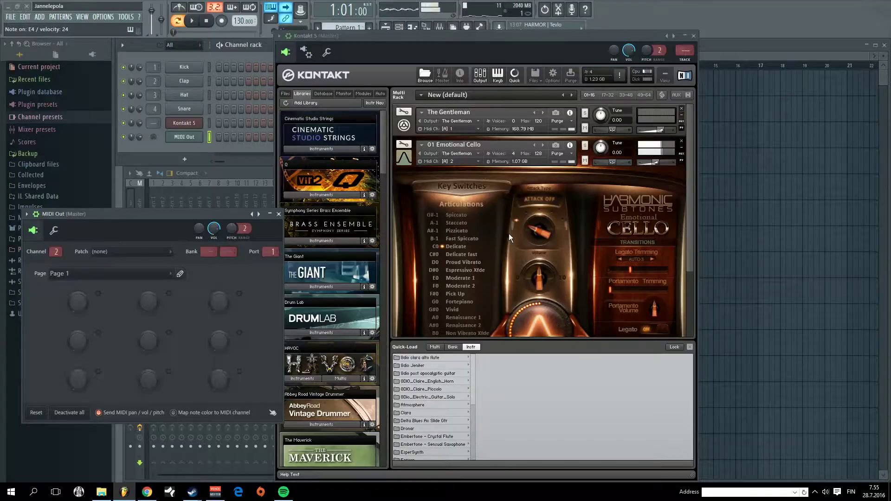
{"action": "scroll", "coordinate": [575, 244], "scroll_direction": "down", "scroll_amount": 3}
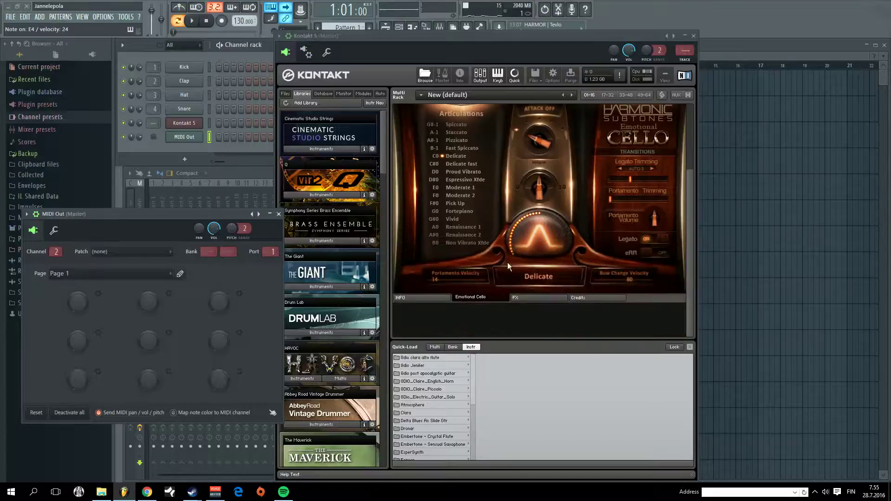
{"action": "left_click_drag", "start_coordinate": [536, 240], "coordinate": [541, 208]}
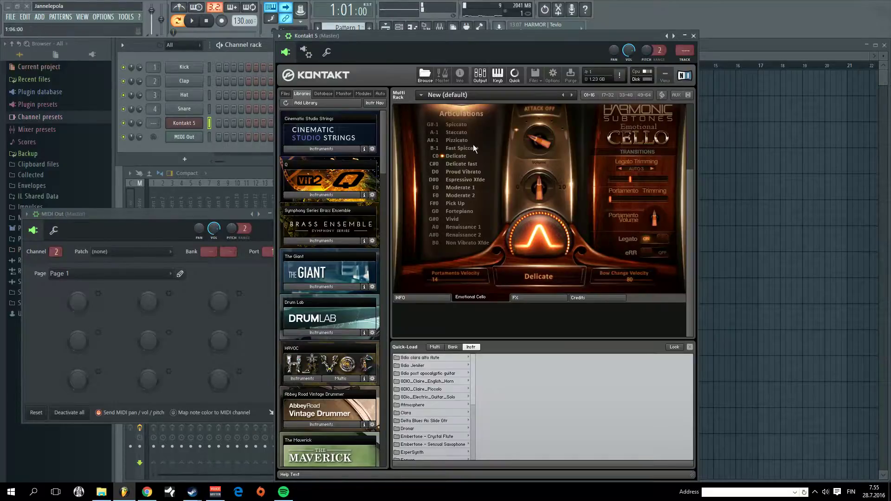
{"action": "left_click_drag", "start_coordinate": [352, 37], "coordinate": [399, 40]}
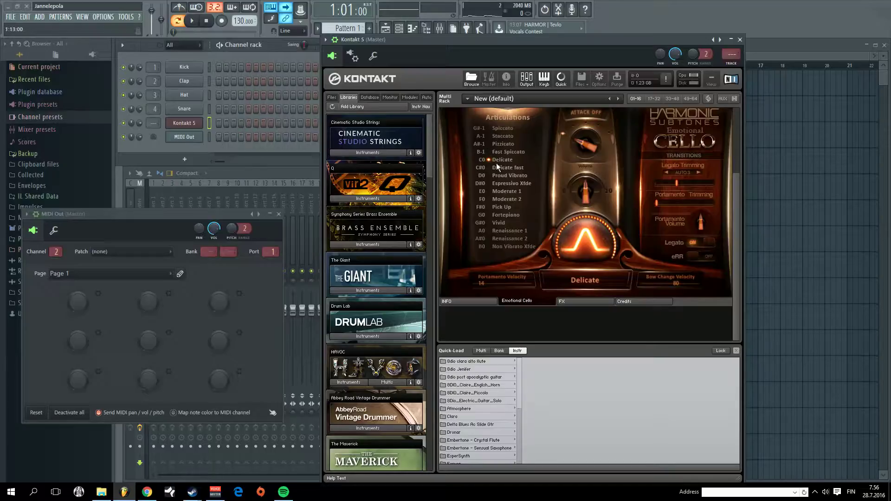
Alternate between MIDI Out and Kontakt, ending on the Emotional Cello FX page.
{"action": "left_click", "coordinate": [190, 140]}
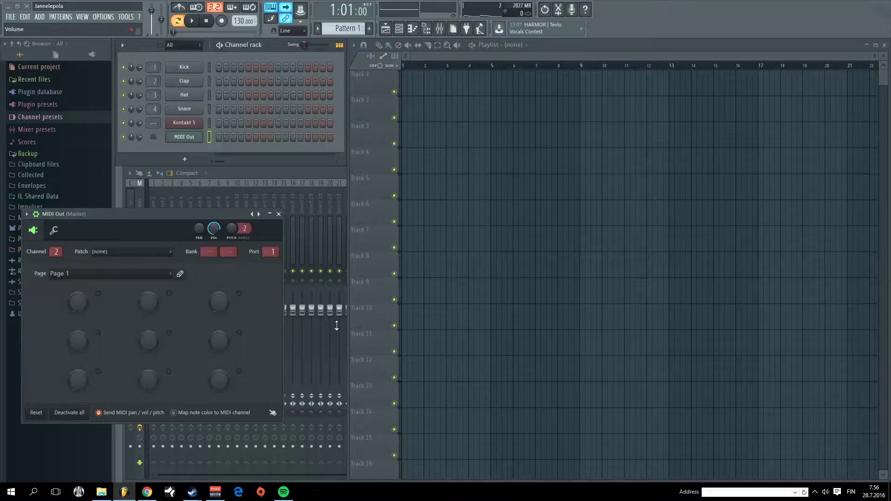
{"action": "left_click", "coordinate": [199, 127]}
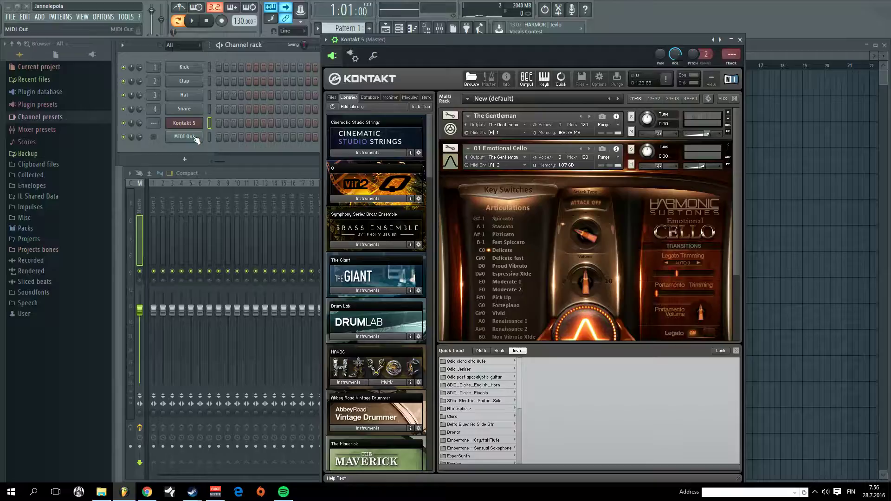
{"action": "left_click", "coordinate": [198, 138]}
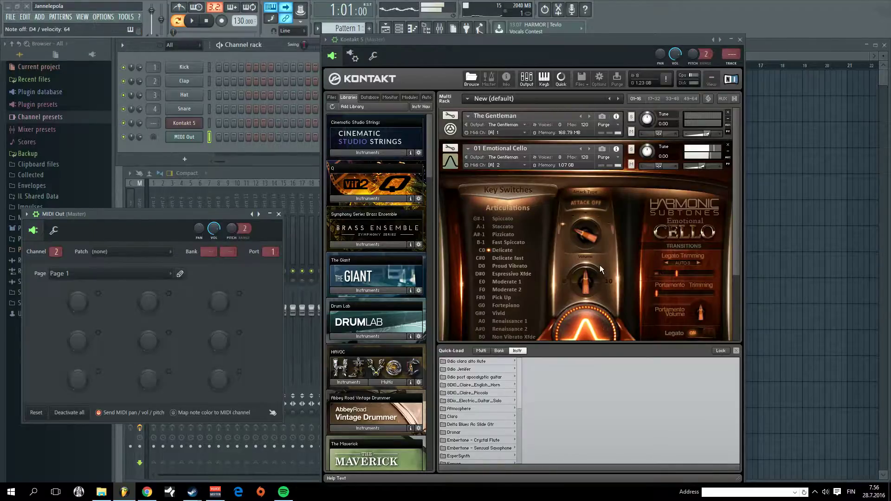
{"action": "scroll", "coordinate": [599, 265], "scroll_direction": "down", "scroll_amount": 3}
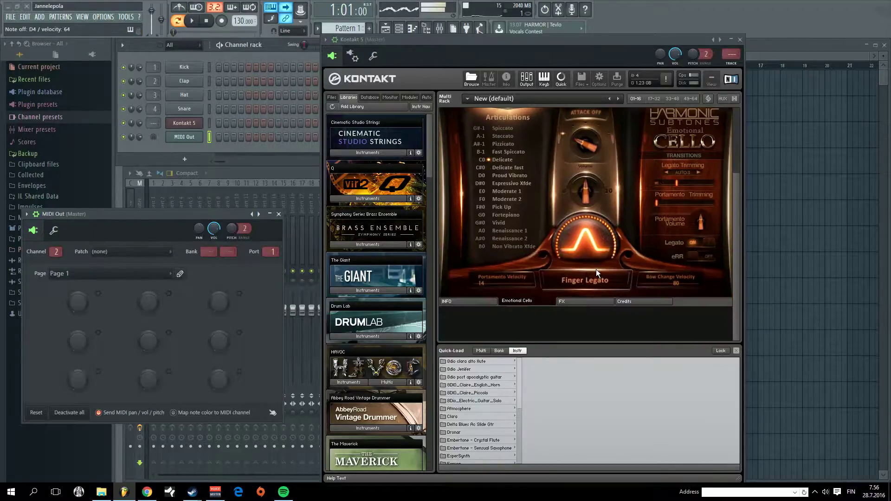
{"action": "left_click", "coordinate": [571, 302]}
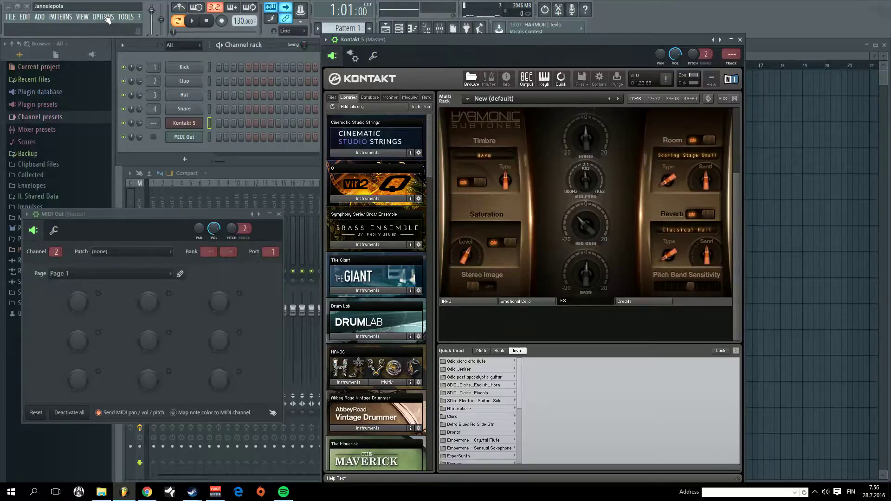
Confirm Auto select linked modules is off in General settings, then select the MIDI Out channel.
{"action": "left_click", "coordinate": [105, 17]}
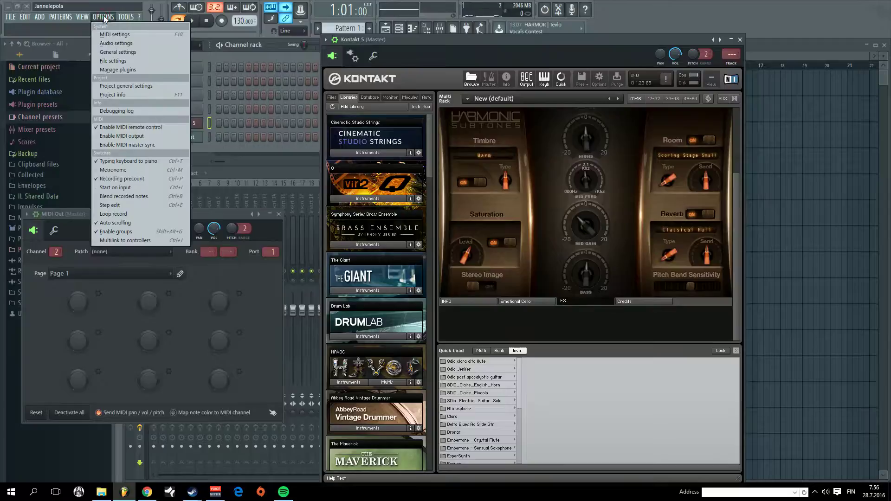
{"action": "left_click", "coordinate": [109, 53]}
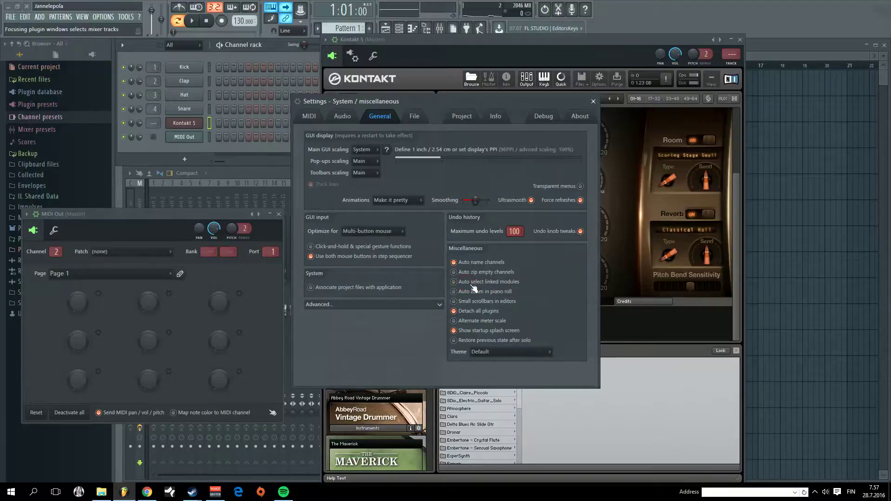
{"action": "left_click", "coordinate": [593, 102]}
{"action": "left_click", "coordinate": [210, 136]}
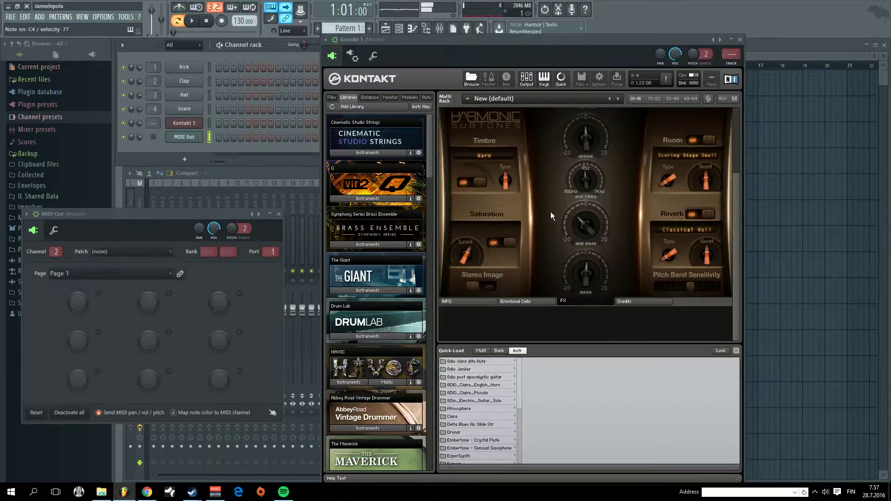
Raise the cello's saturation to halfway, set timbre to 1940s Radio, and return to articulations.
{"action": "left_click_drag", "start_coordinate": [466, 257], "coordinate": [462, 232]}
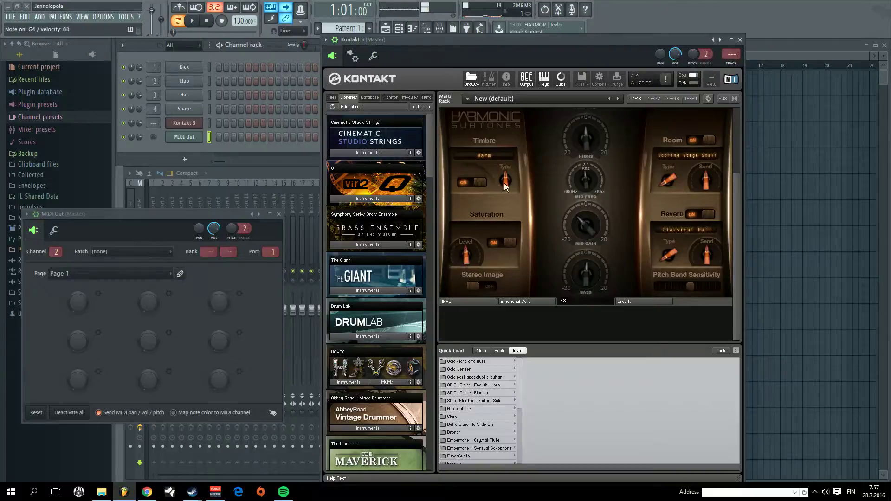
{"action": "left_click_drag", "start_coordinate": [504, 184], "coordinate": [501, 145]}
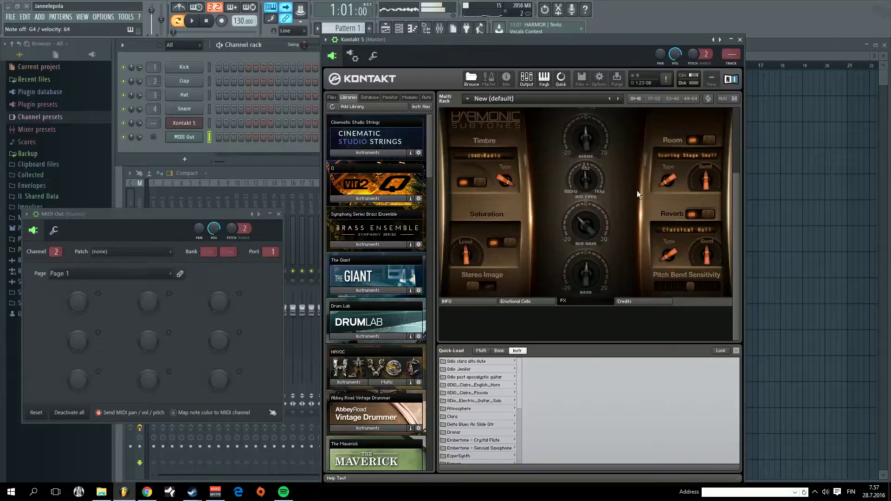
{"action": "left_click", "coordinate": [524, 300]}
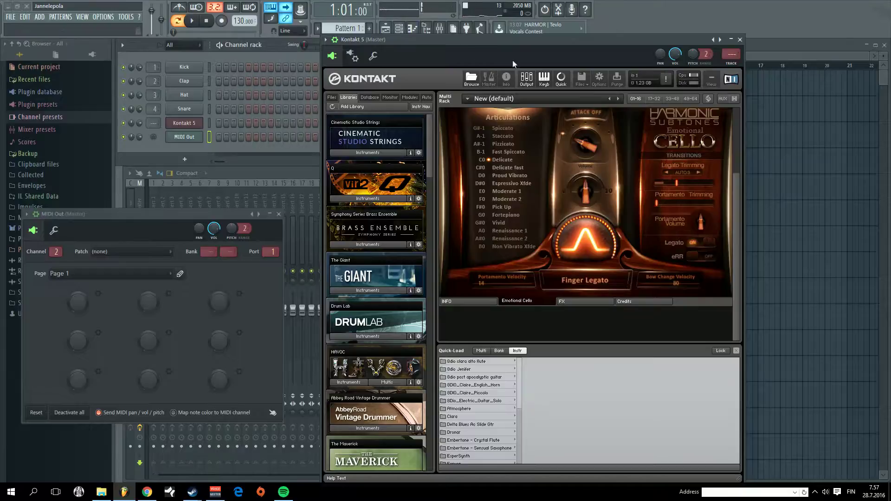
Check the Kontakt channel's options list, then shift the Kontakt window slightly right and up.
{"action": "left_click", "coordinate": [325, 41]}
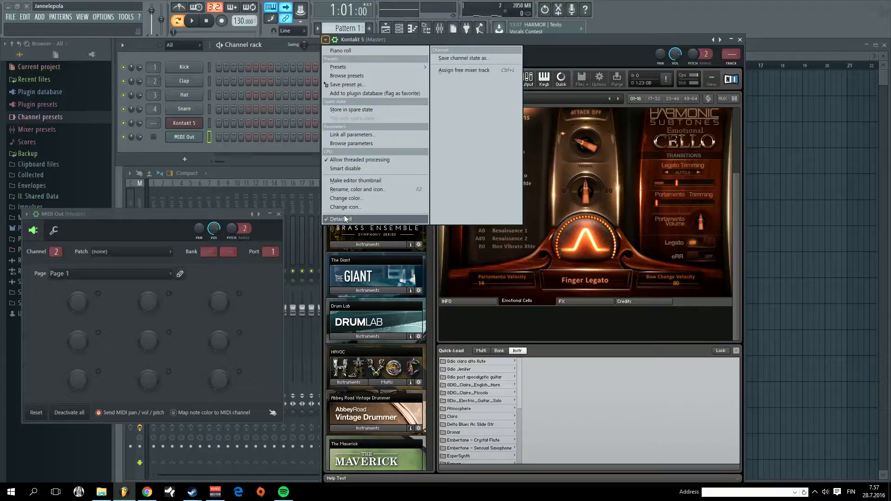
{"action": "left_click", "coordinate": [563, 35]}
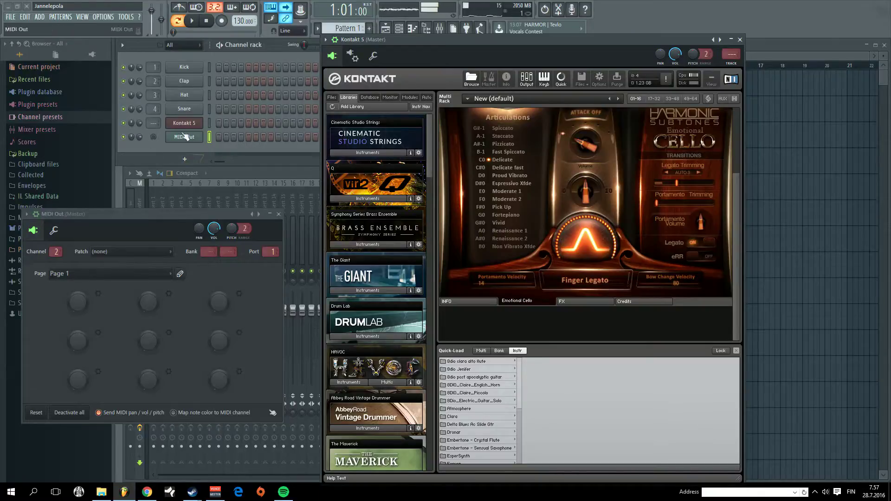
{"action": "left_click_drag", "start_coordinate": [575, 50], "coordinate": [609, 38]}
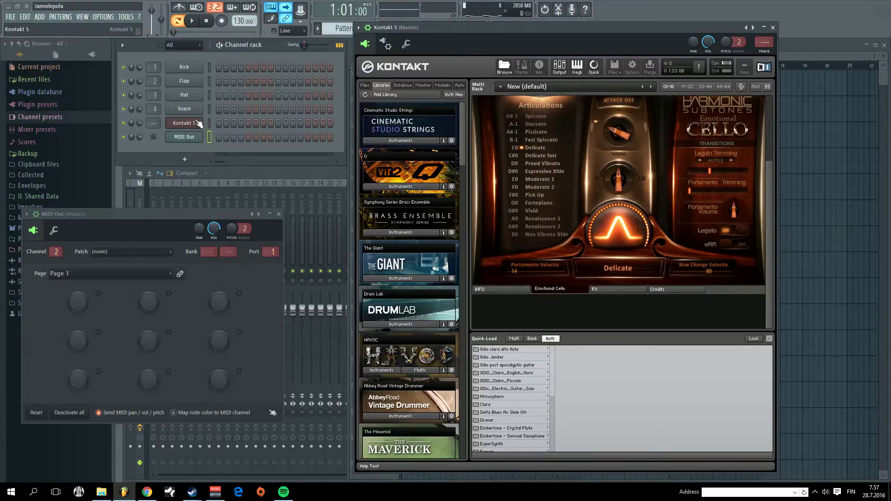
Toggle the MIDI Out window closed and open twice, leaving it open with its channel selected.
{"action": "left_click", "coordinate": [185, 140]}
{"action": "left_click", "coordinate": [188, 139]}
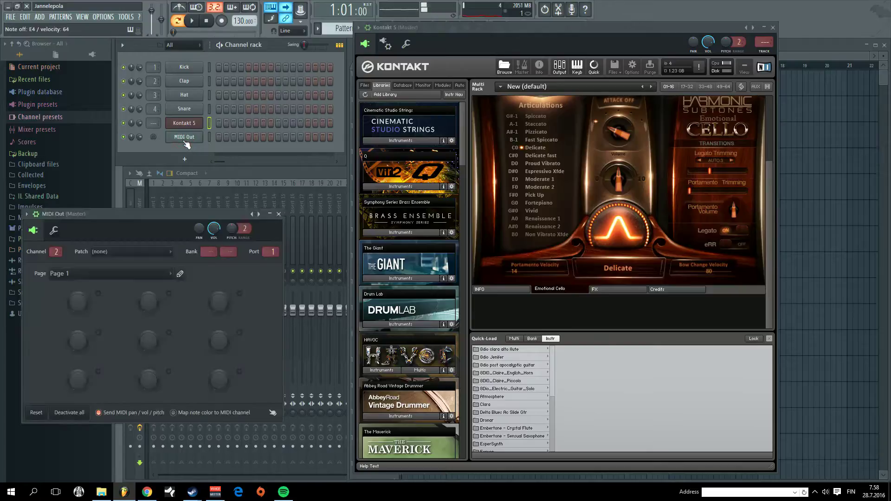
{"action": "left_click", "coordinate": [185, 138]}
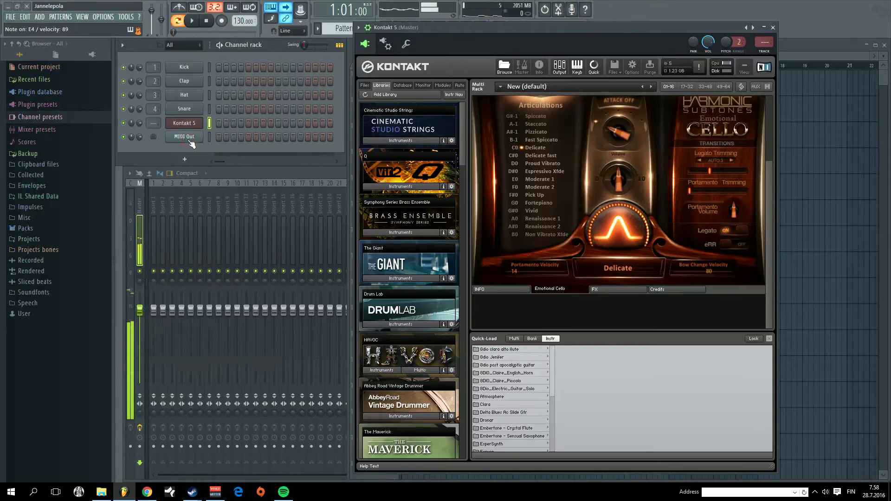
{"action": "left_click", "coordinate": [184, 136]}
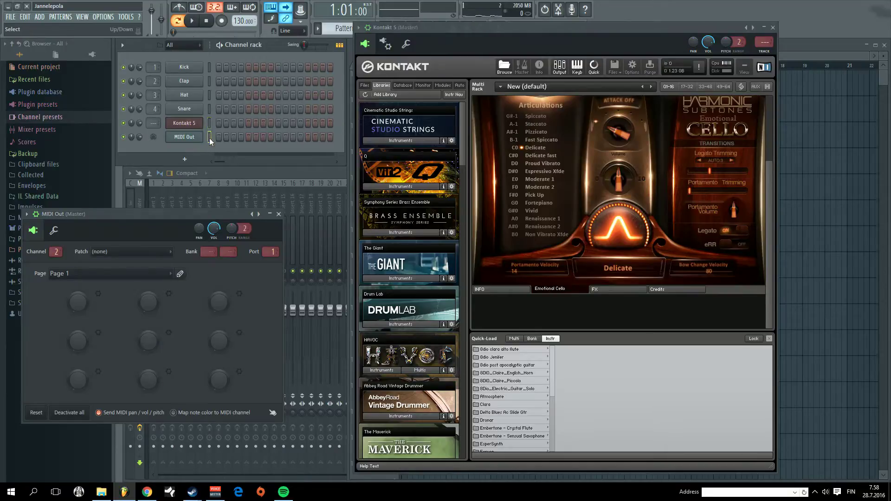
{"action": "left_click", "coordinate": [208, 138]}
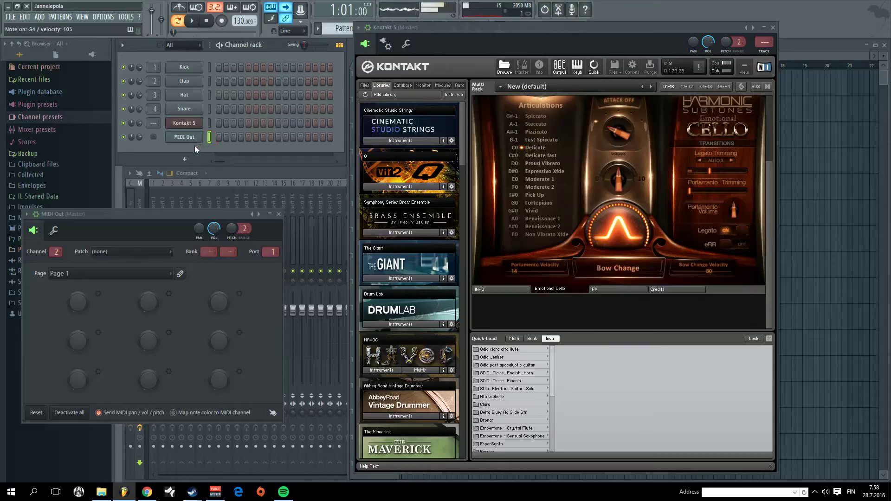
Bring up the Snare and Hat channel windows, move Kontakt to the upper right, and close the Snare window.
{"action": "left_click", "coordinate": [187, 110]}
{"action": "left_click_drag", "start_coordinate": [232, 149], "coordinate": [246, 110]}
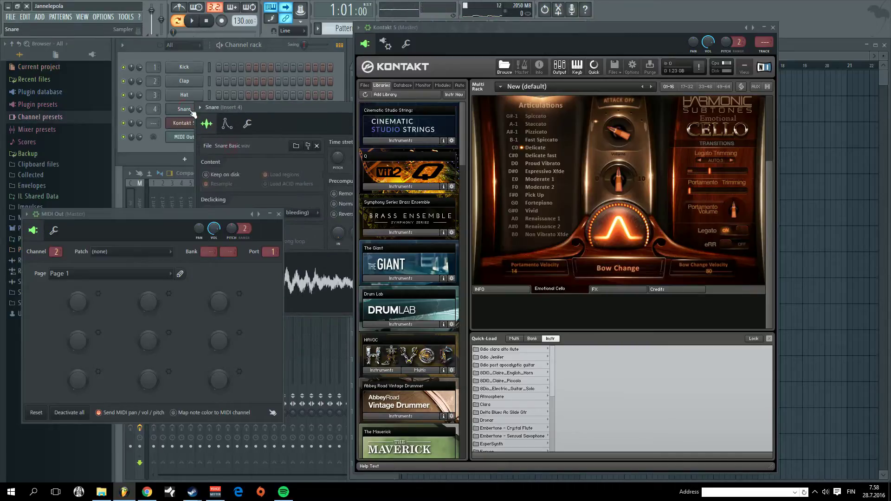
{"action": "left_click", "coordinate": [184, 95]}
{"action": "left_click_drag", "start_coordinate": [334, 147], "coordinate": [281, 146]}
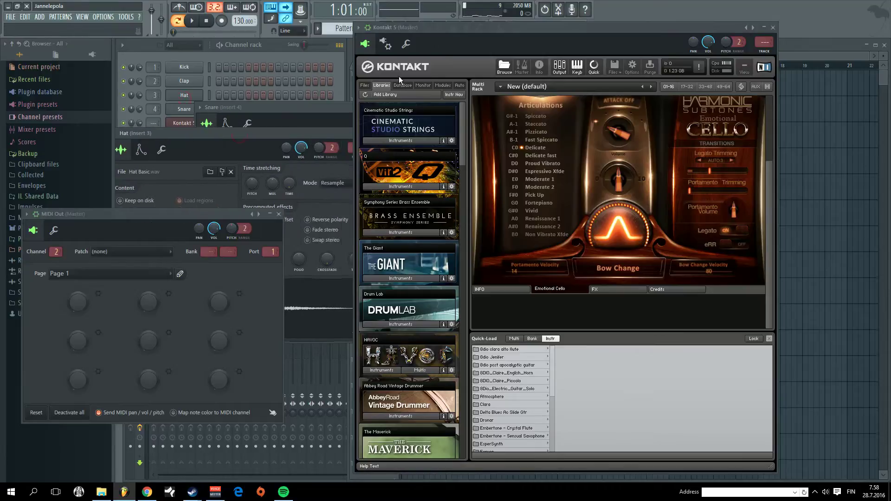
{"action": "left_click_drag", "start_coordinate": [404, 32], "coordinate": [499, 20]}
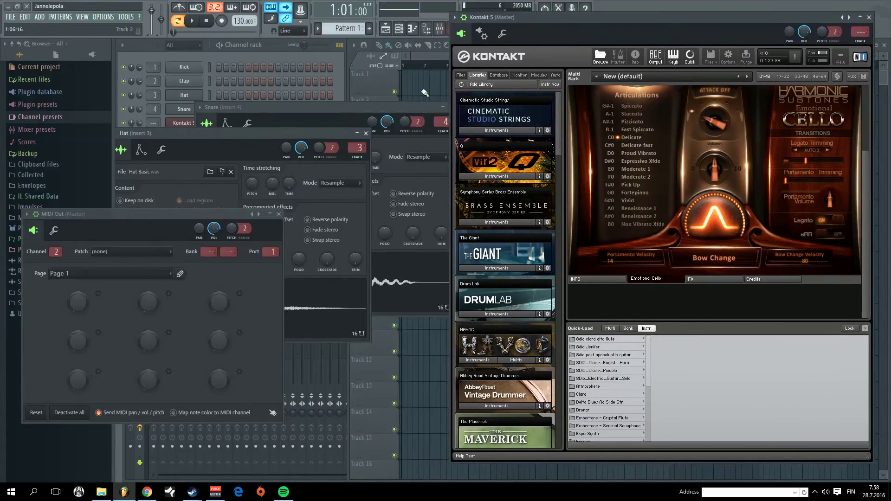
{"action": "left_click", "coordinate": [410, 110]}
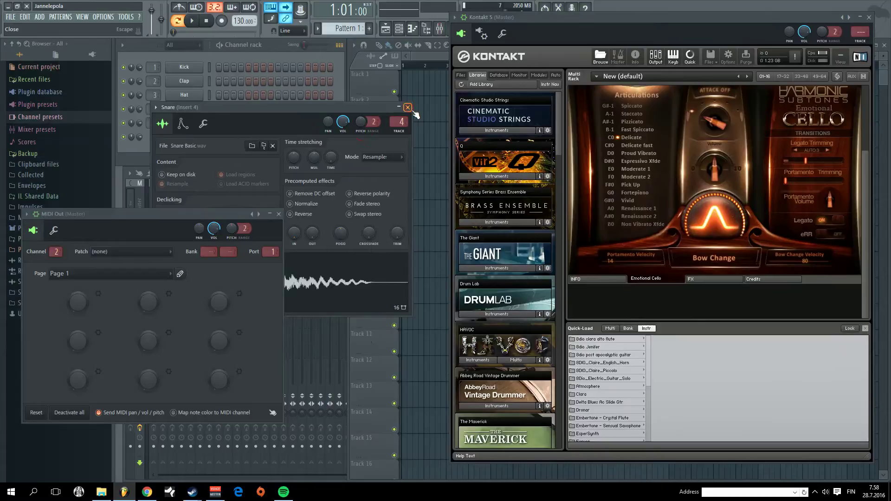
{"action": "left_click", "coordinate": [445, 107]}
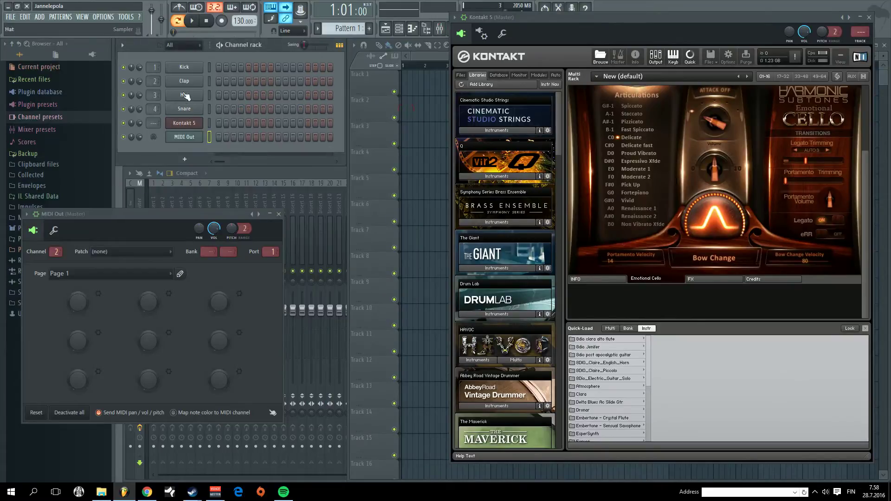